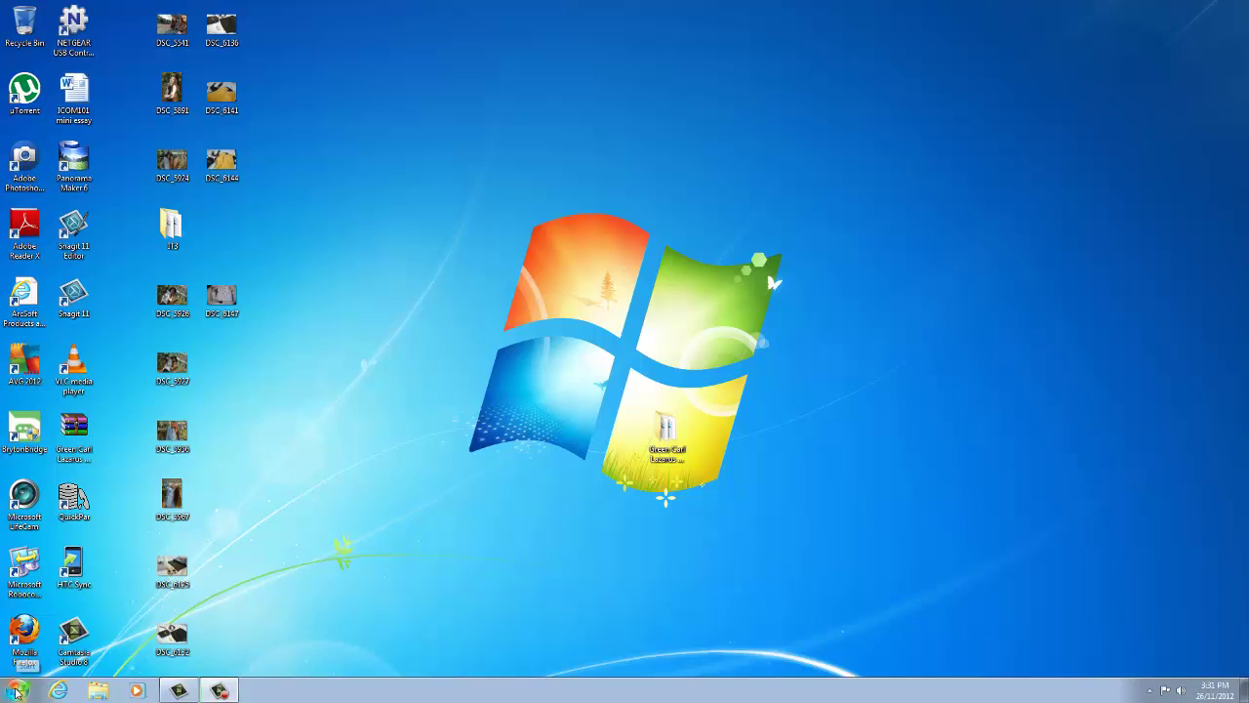
Open the ActivityInvoice template from F:\Templates\Invoices as a new Excel workbook.
click(16, 693)
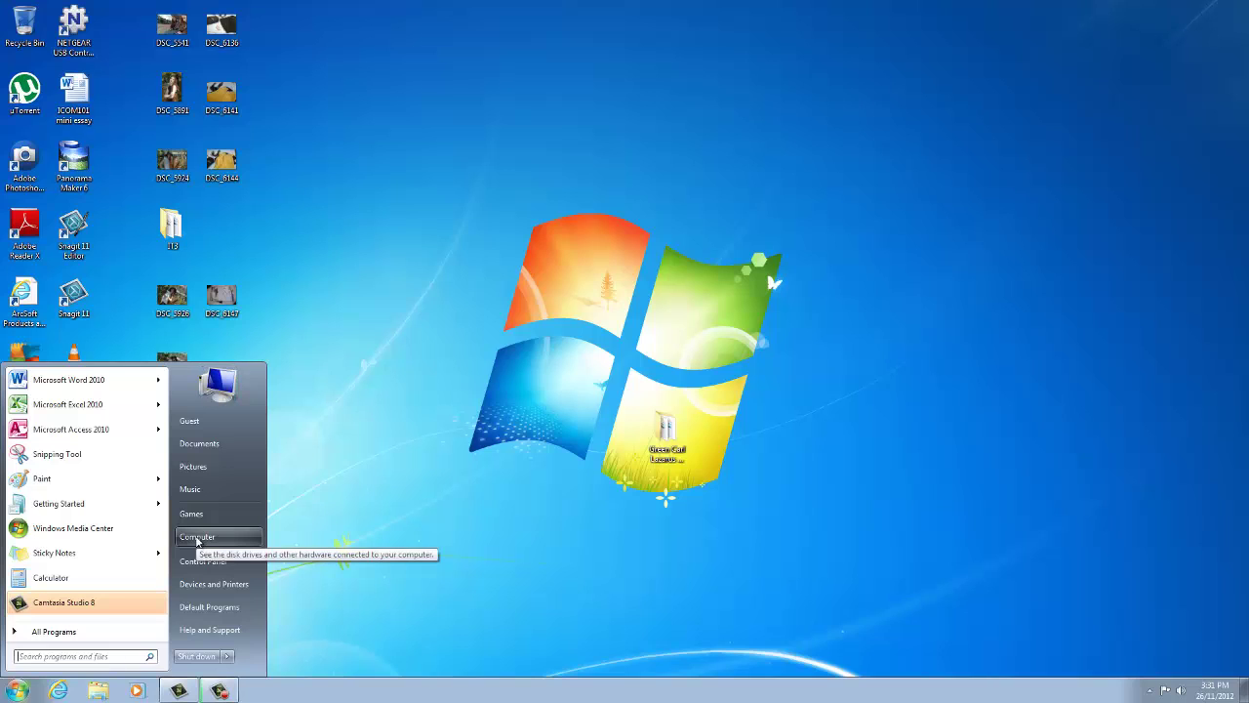
click(197, 538)
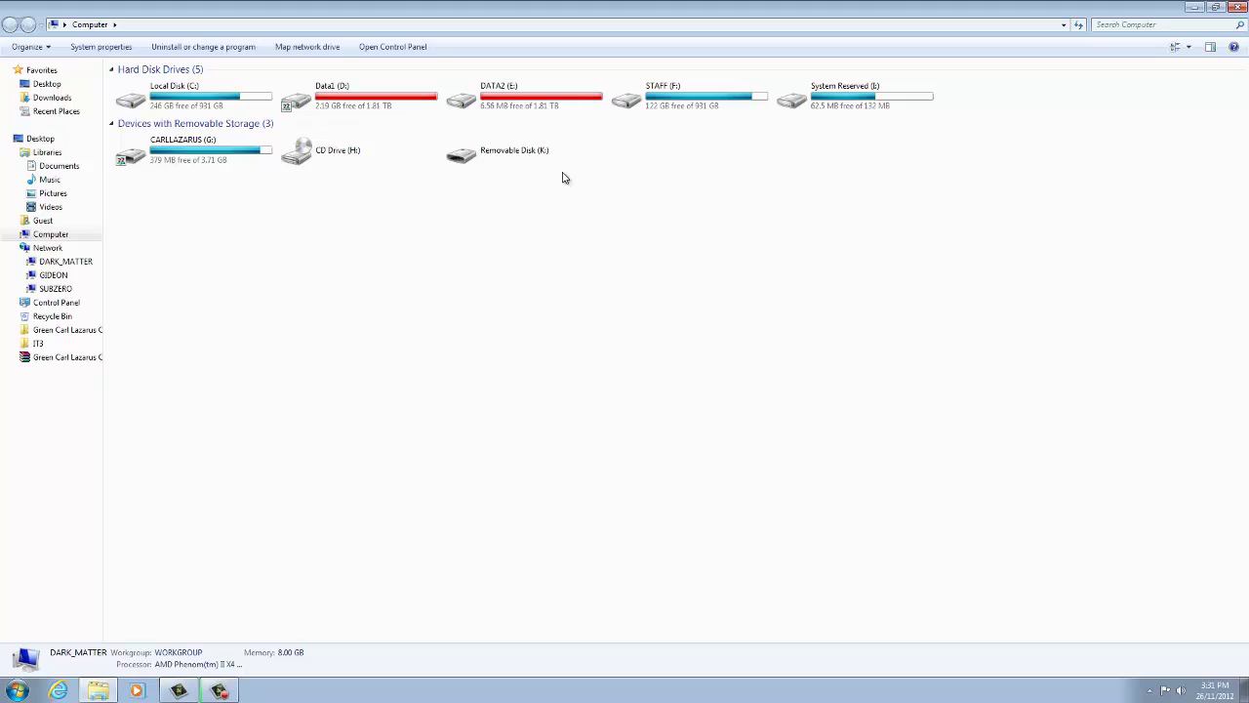
double_click(649, 106)
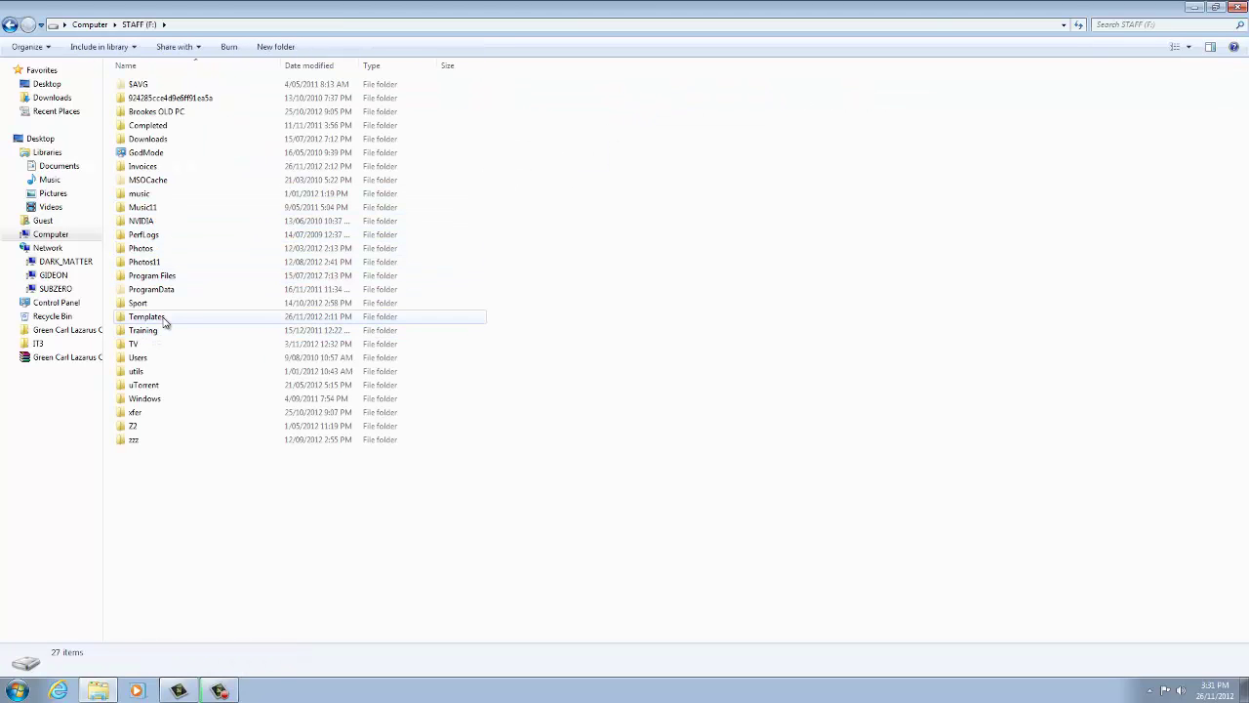
double_click(163, 317)
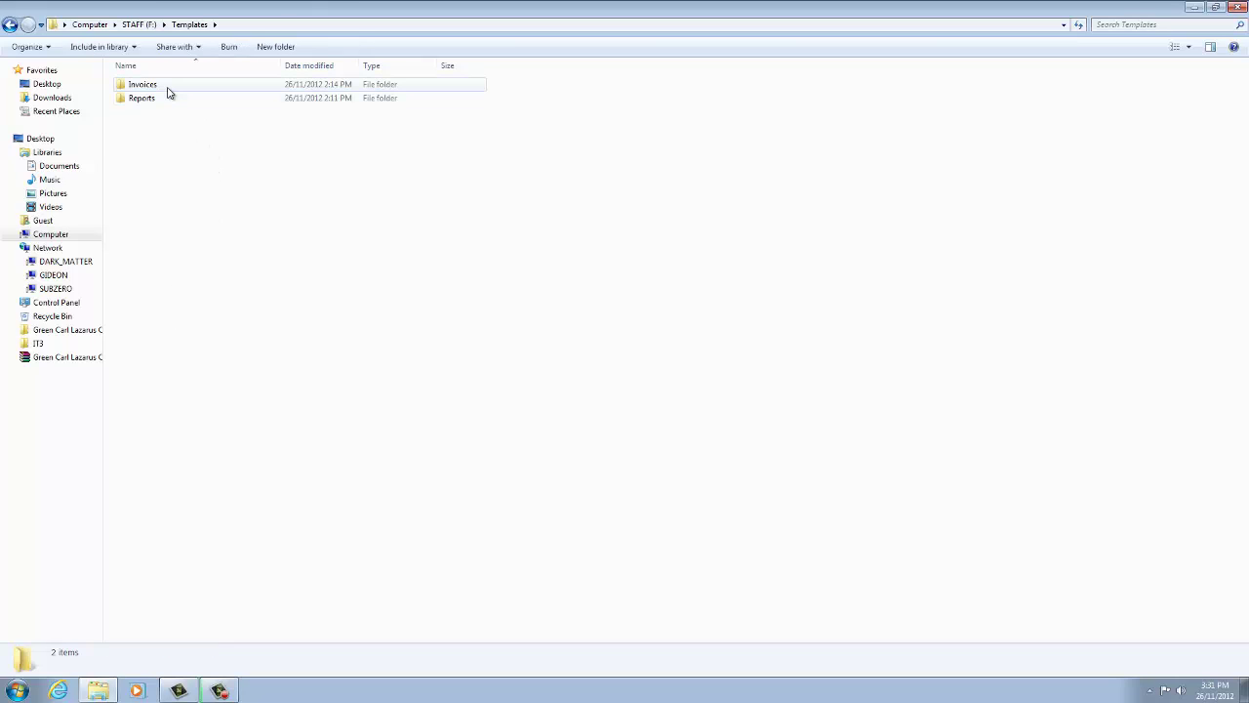
double_click(168, 89)
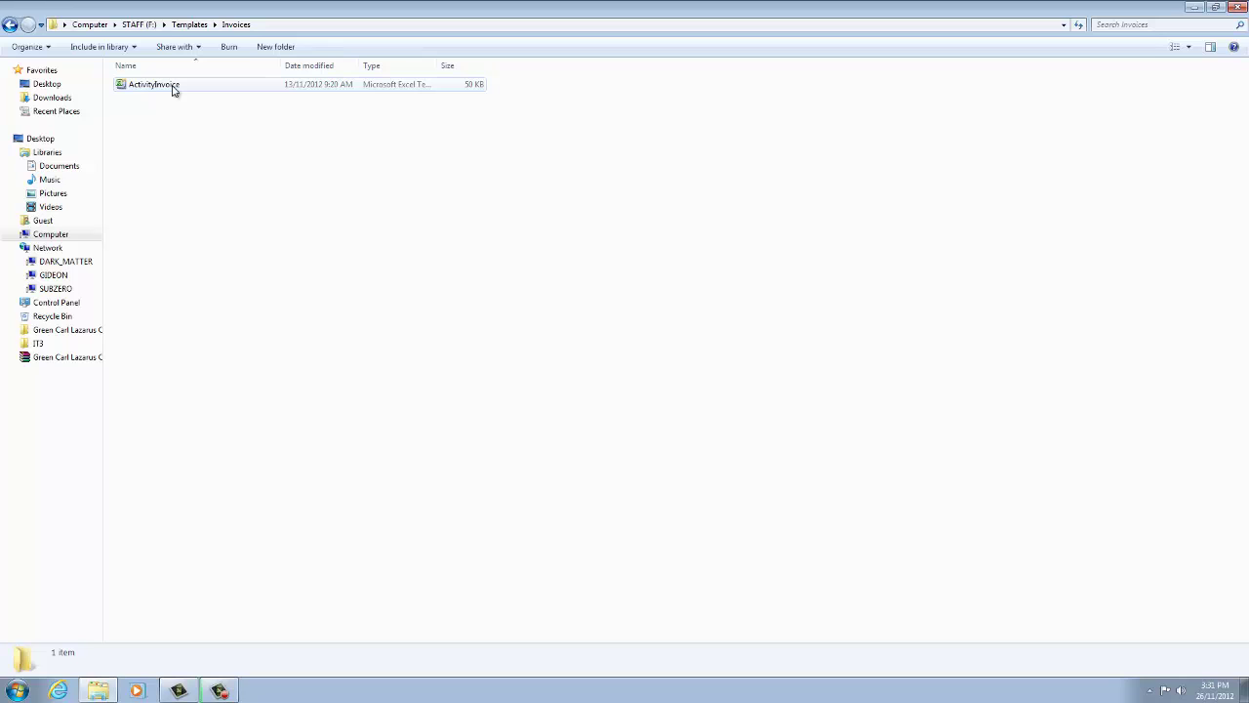
double_click(172, 86)
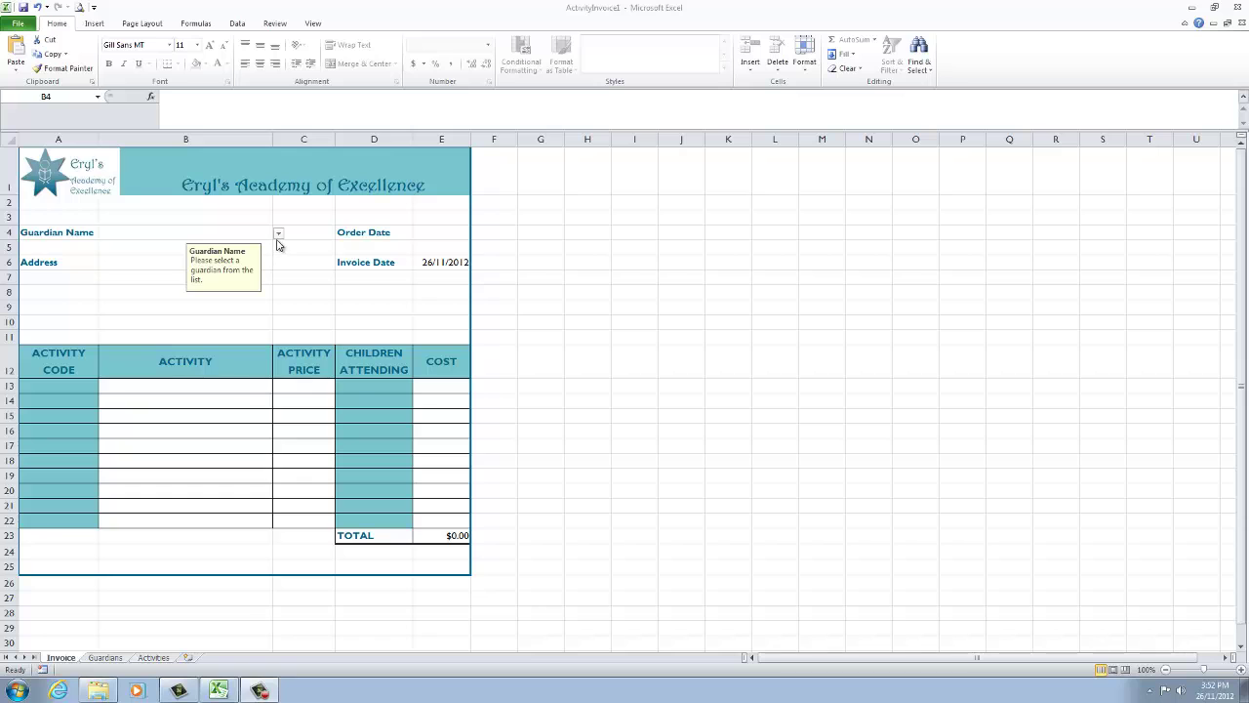
Pick the guardian from the B4 dropdown and enter order date 20/11/2012 in E4.
click(278, 238)
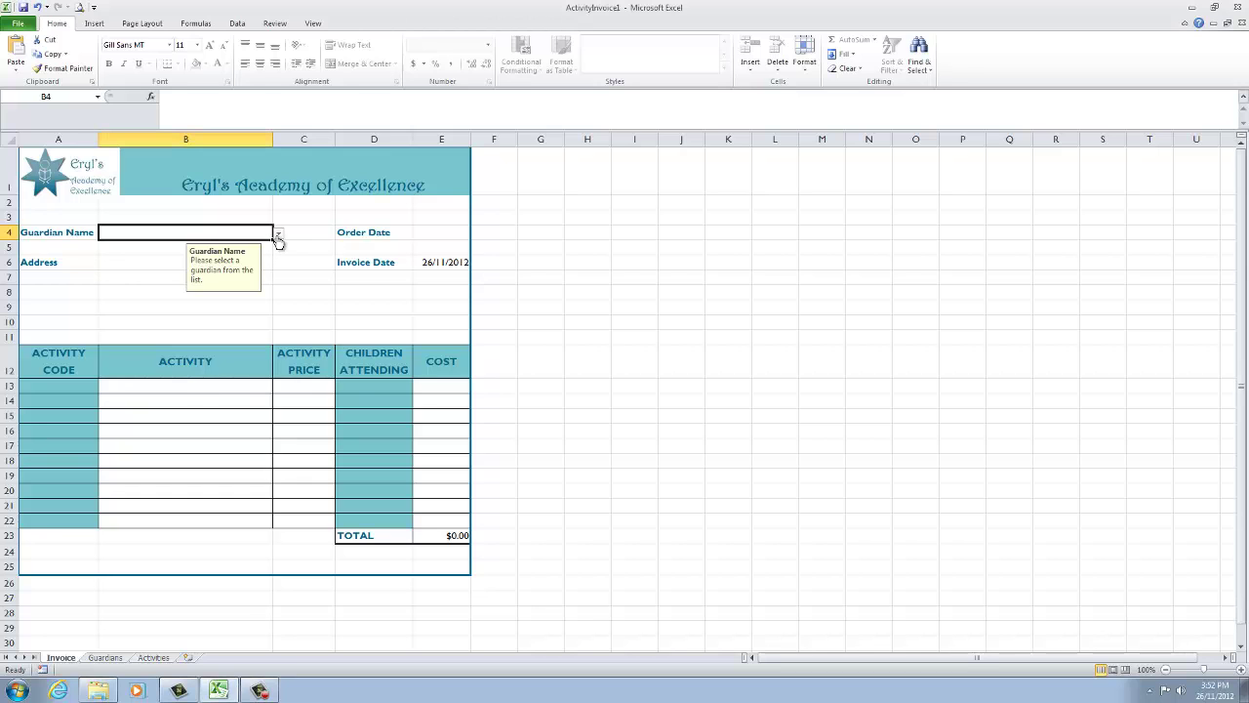
click(279, 238)
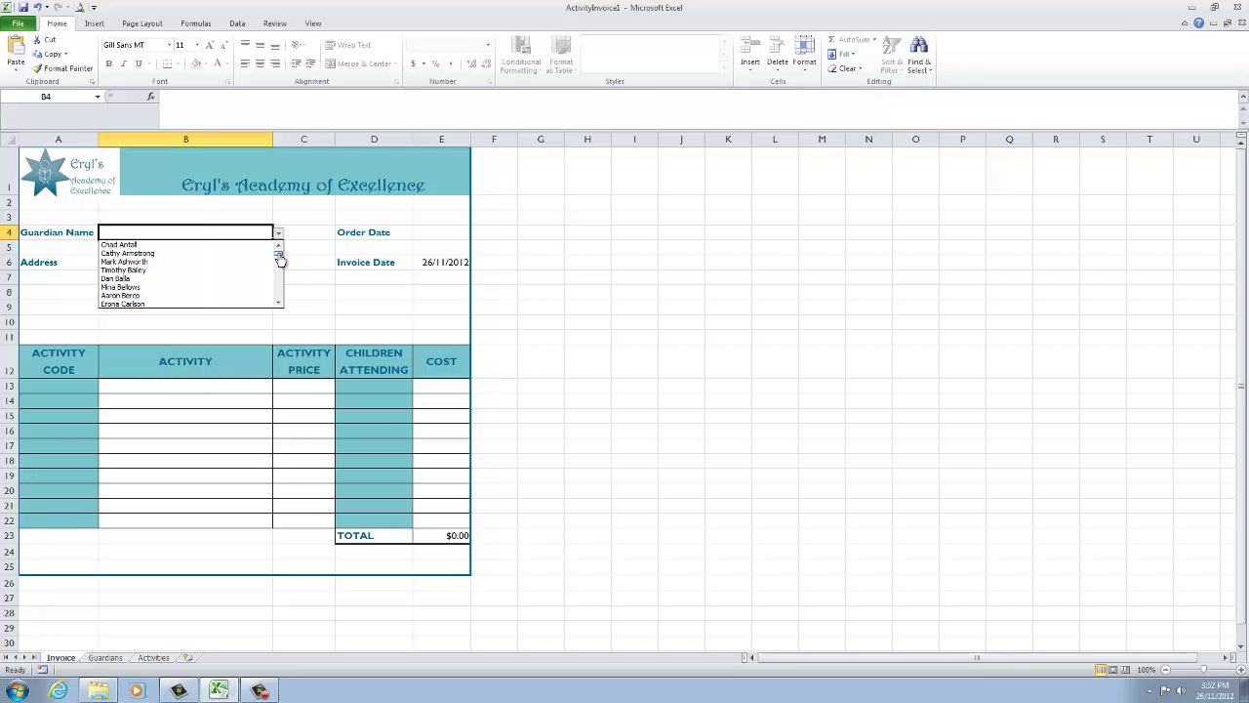
drag(280, 259, 279, 269)
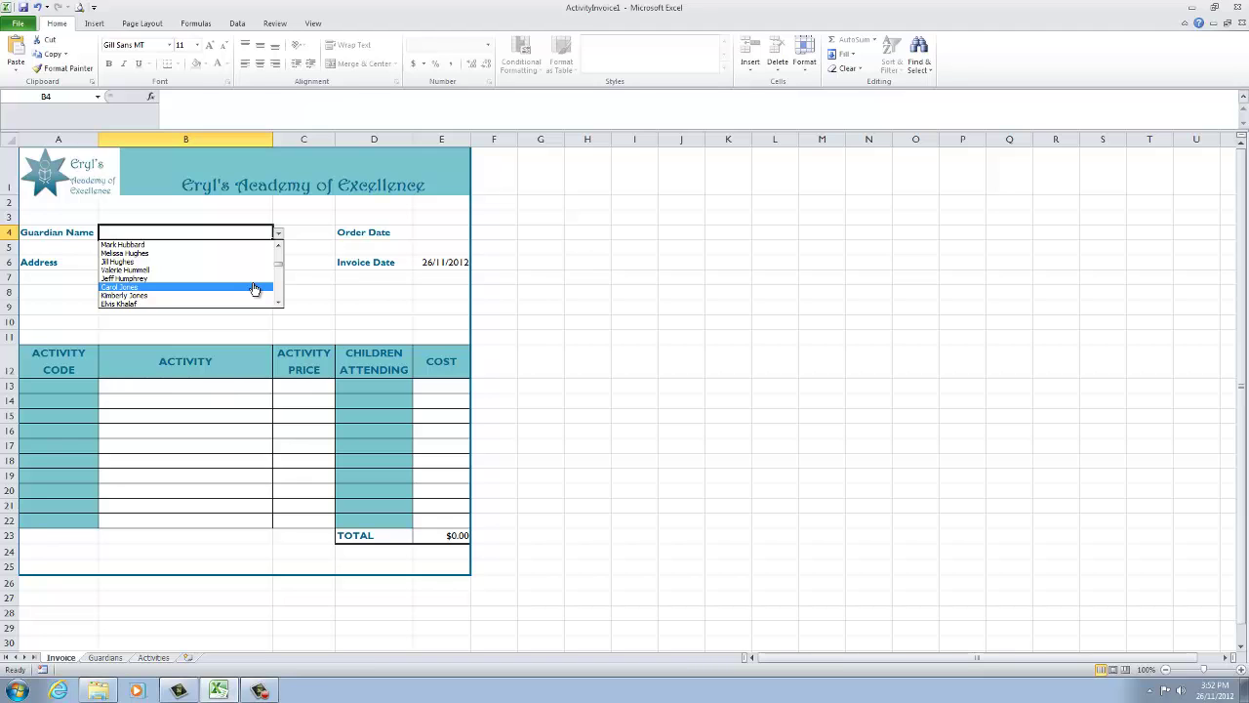
click(254, 289)
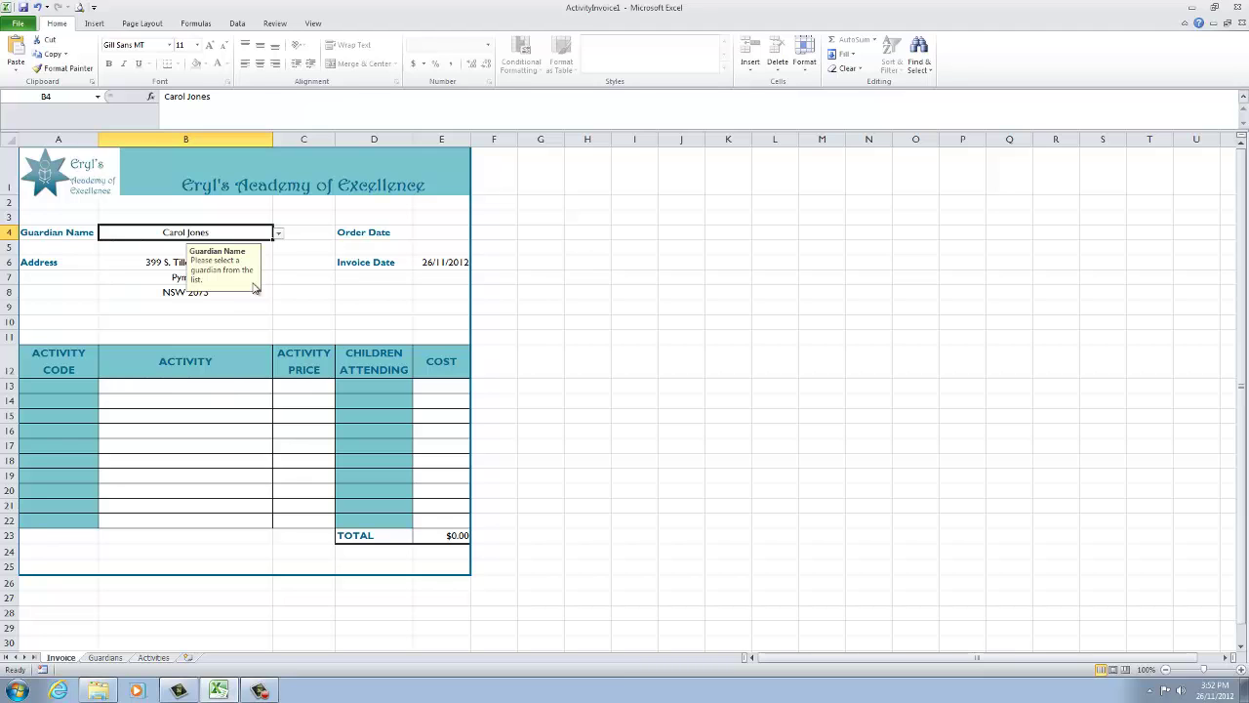
key(Tab)
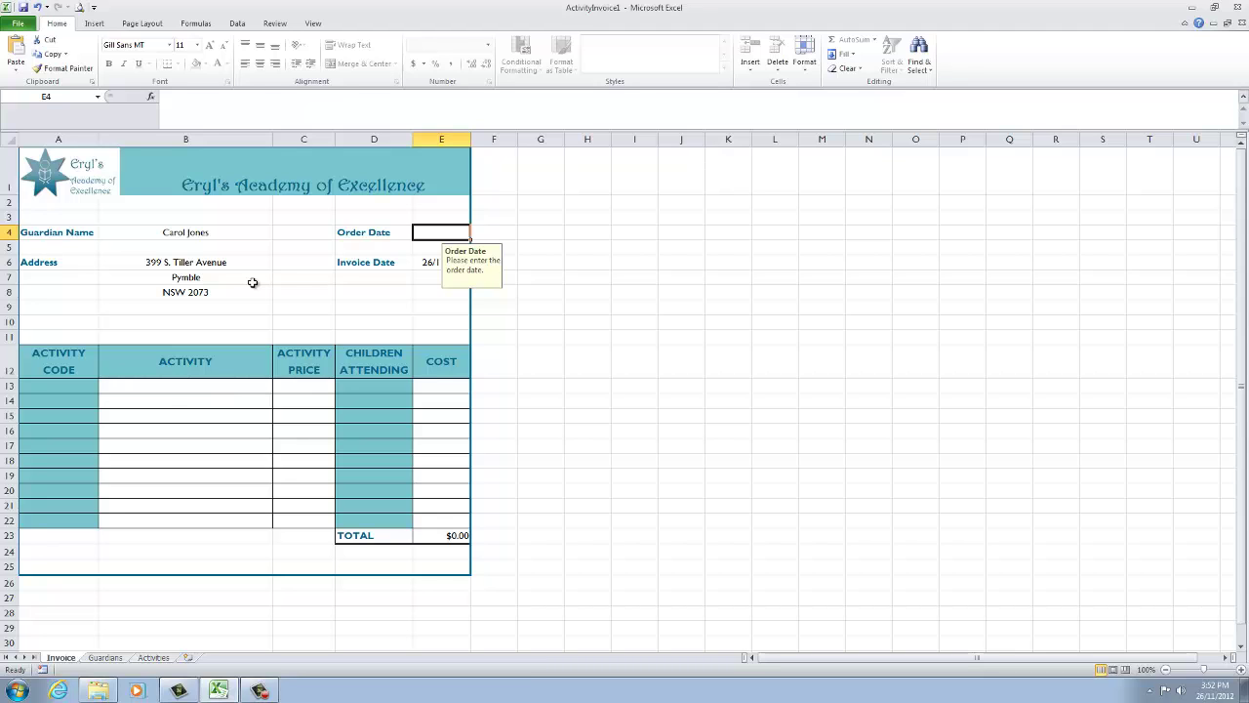
text(20)
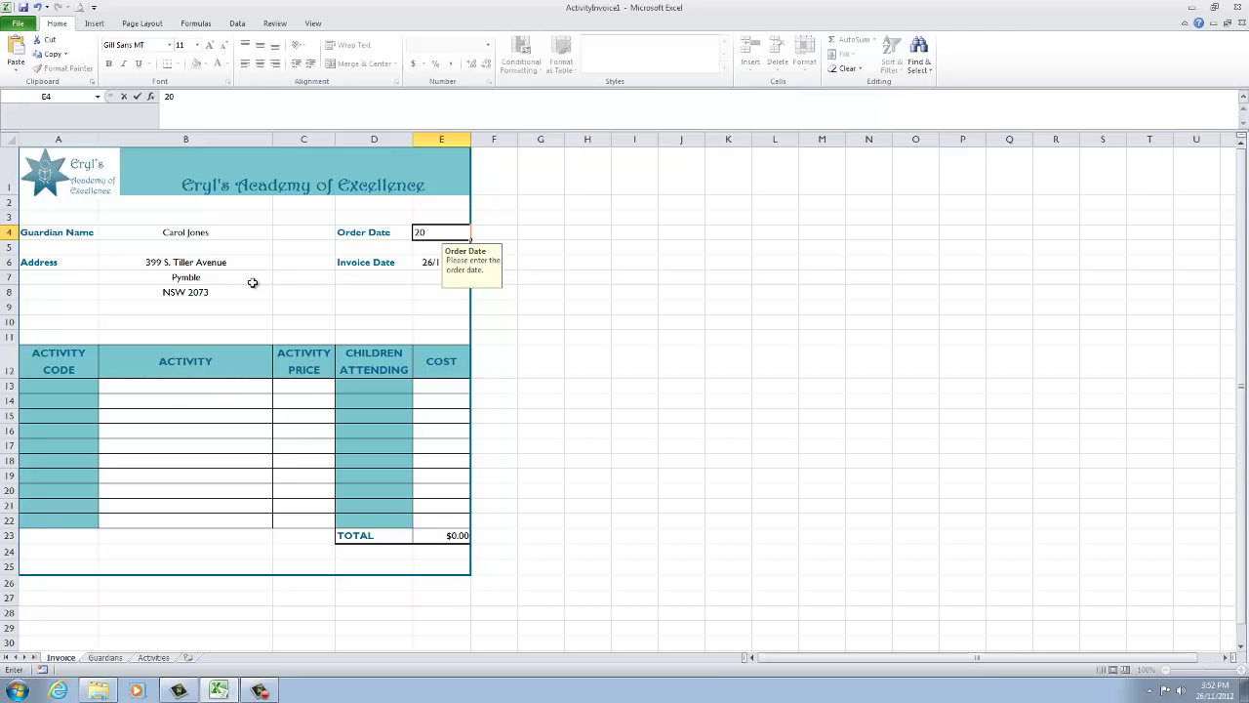
text(/11/2012)
key(Return)
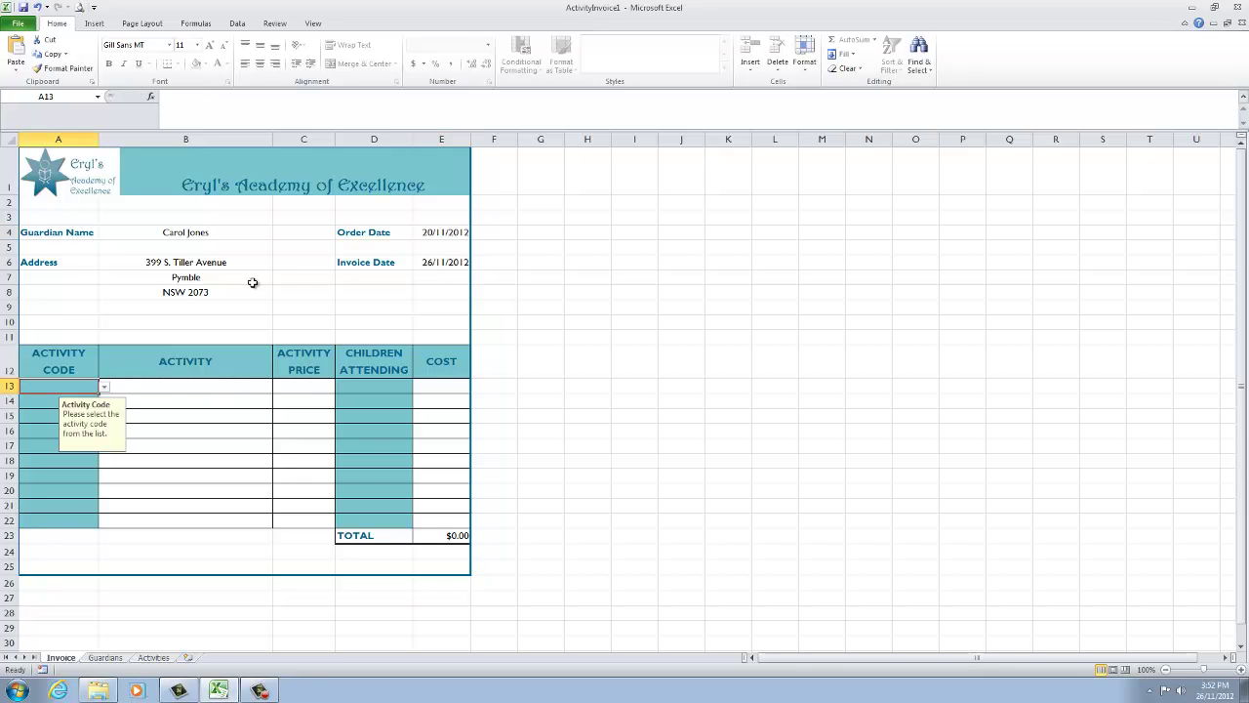
Enter activity code 86 with 3 children attending on invoice row 13.
click(104, 390)
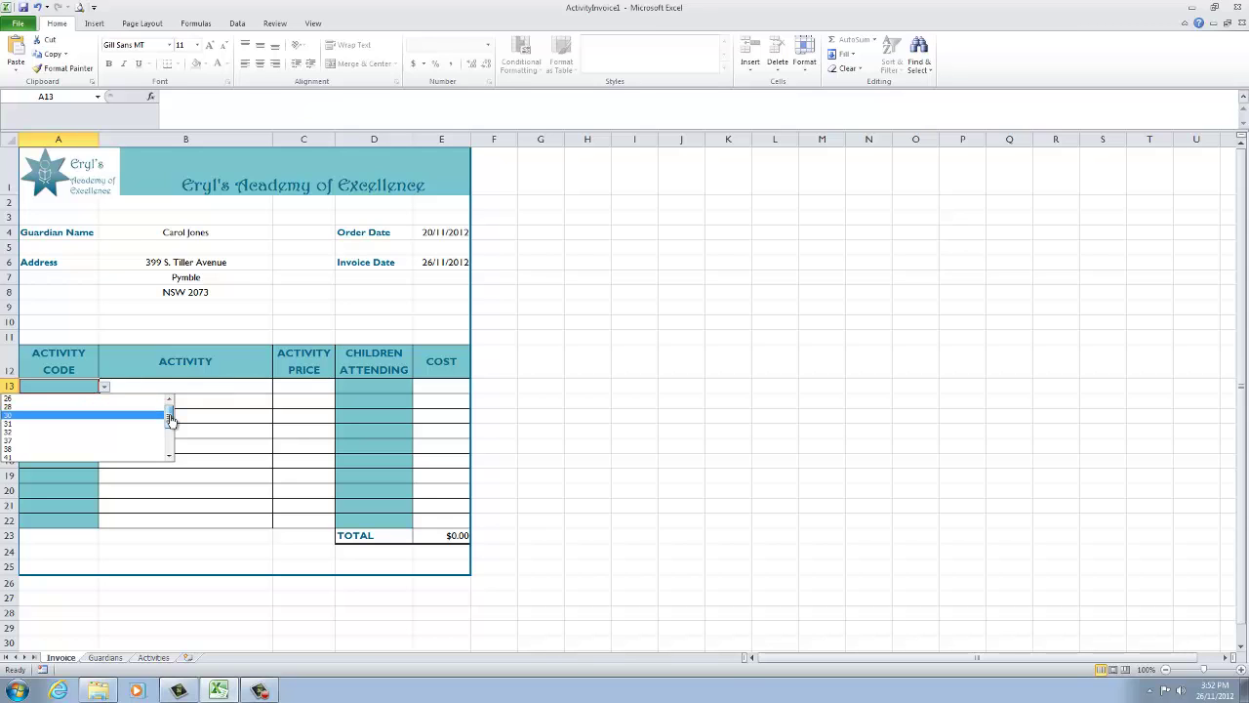
drag(171, 420, 171, 437)
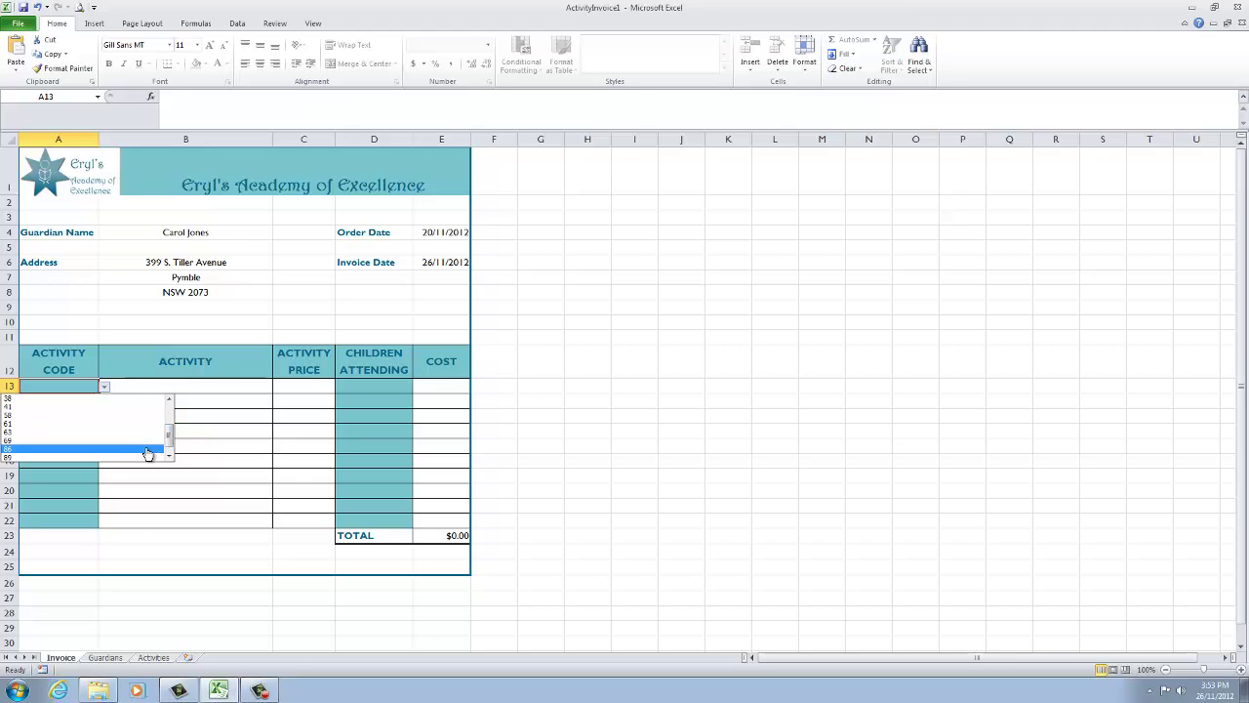
click(147, 451)
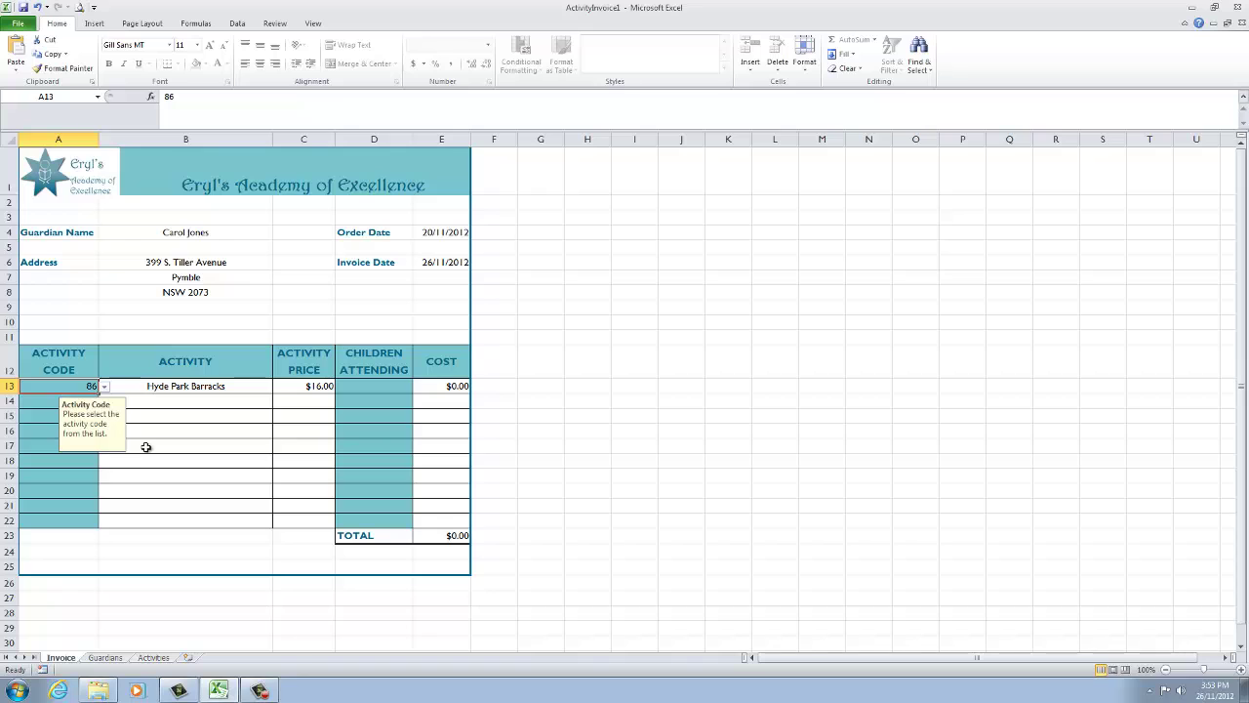
key(Tab)
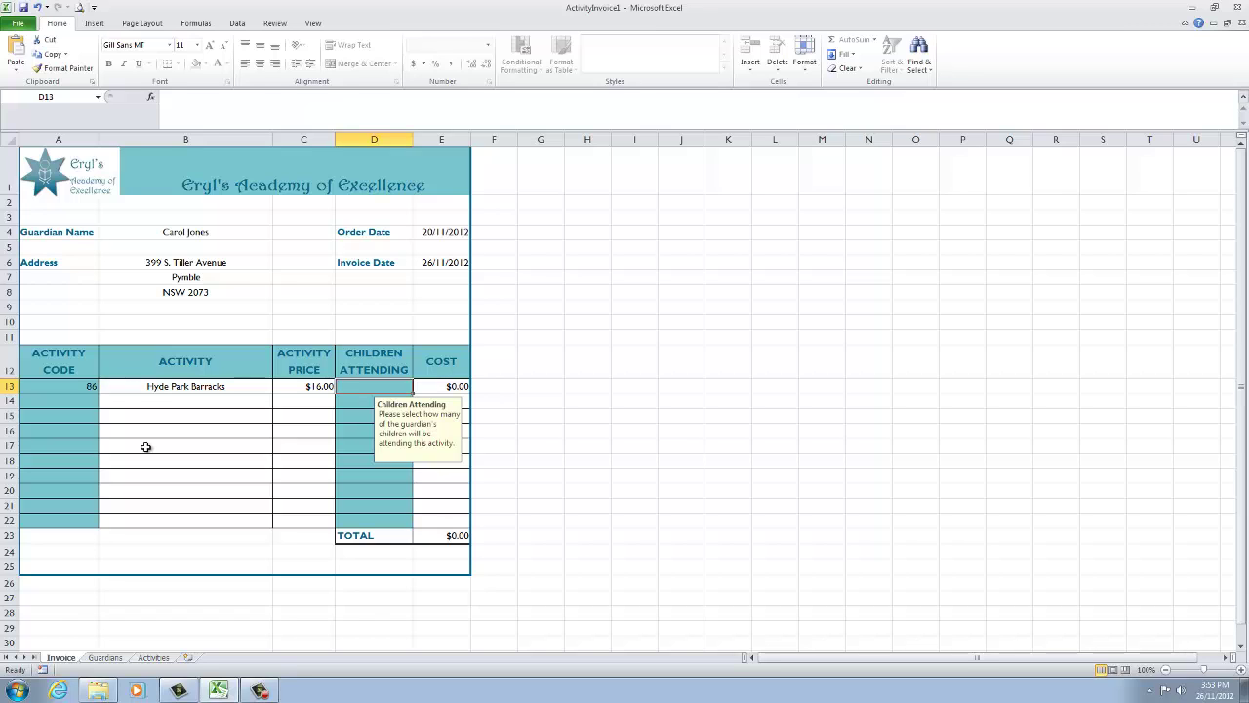
text(3)
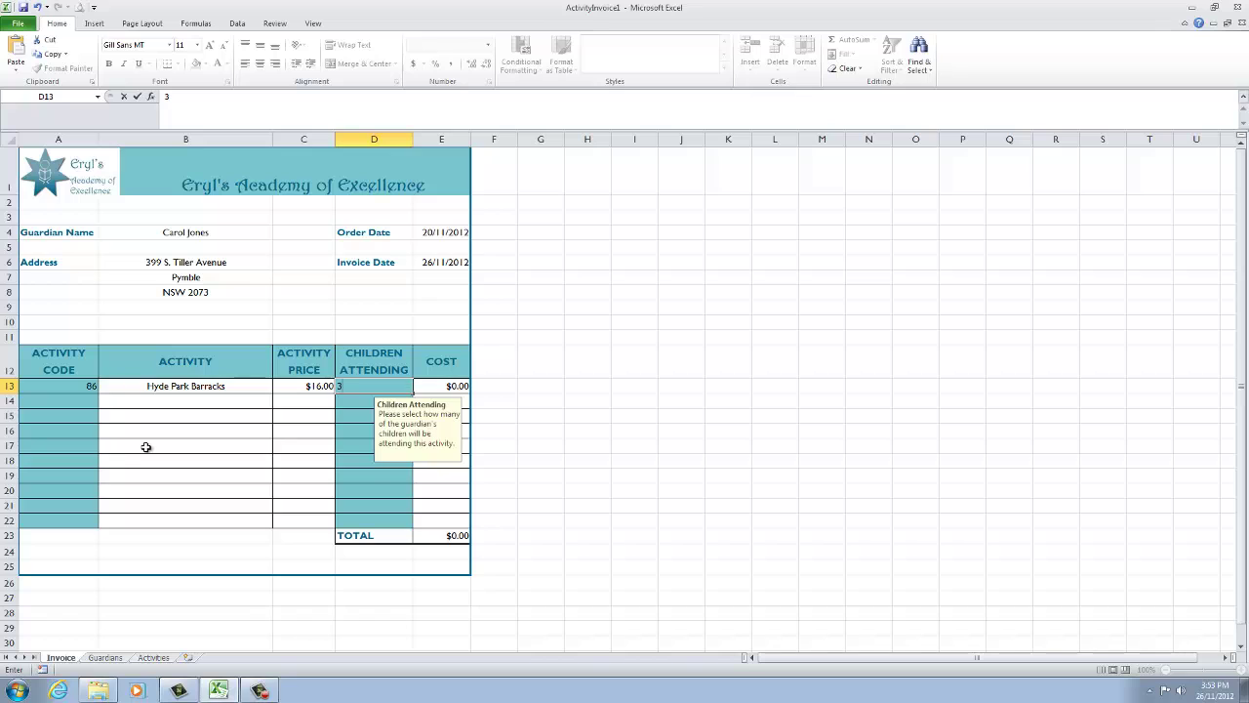
key(Return)
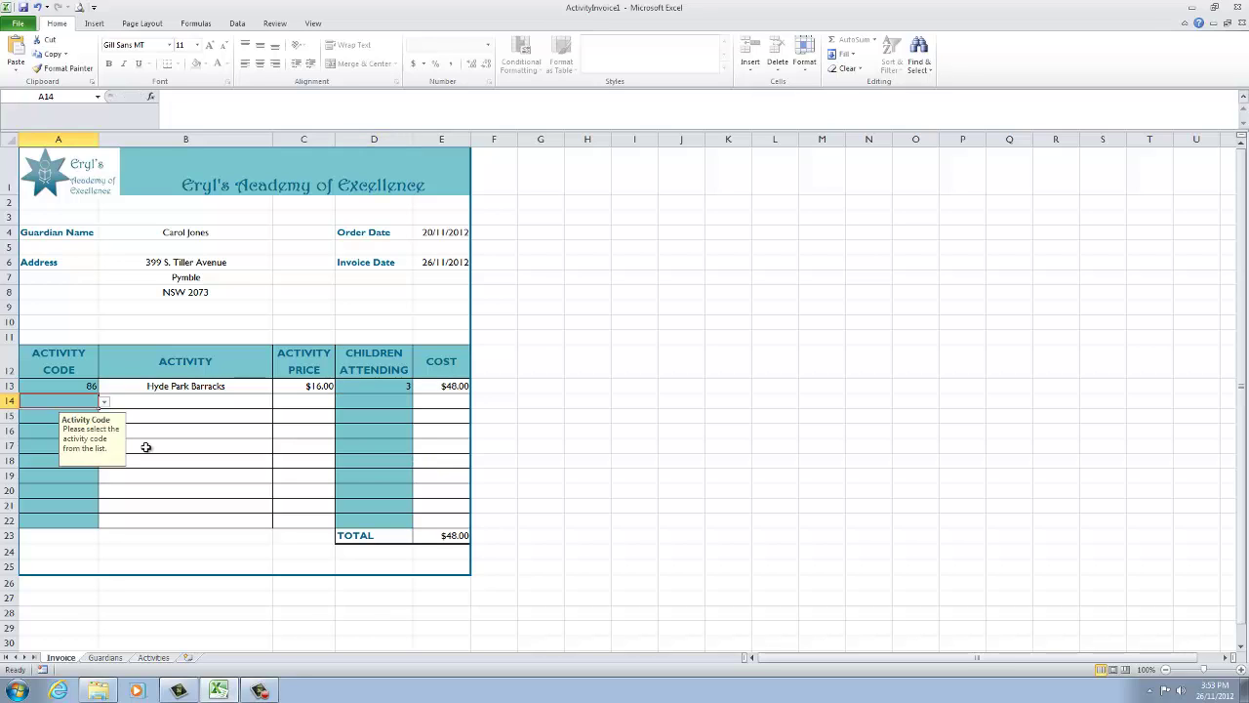
Enter activity code 37 (Marion Street Theatre) with 2 children on row 14.
click(104, 402)
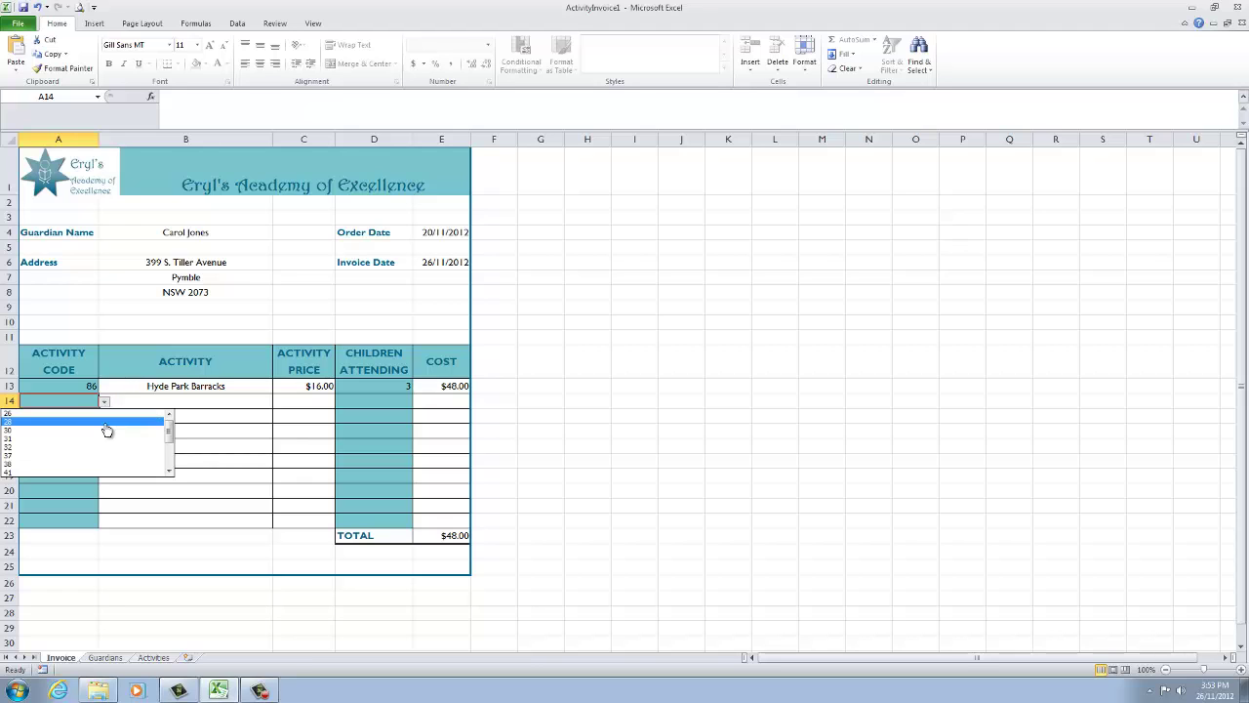
click(104, 455)
key(Tab)
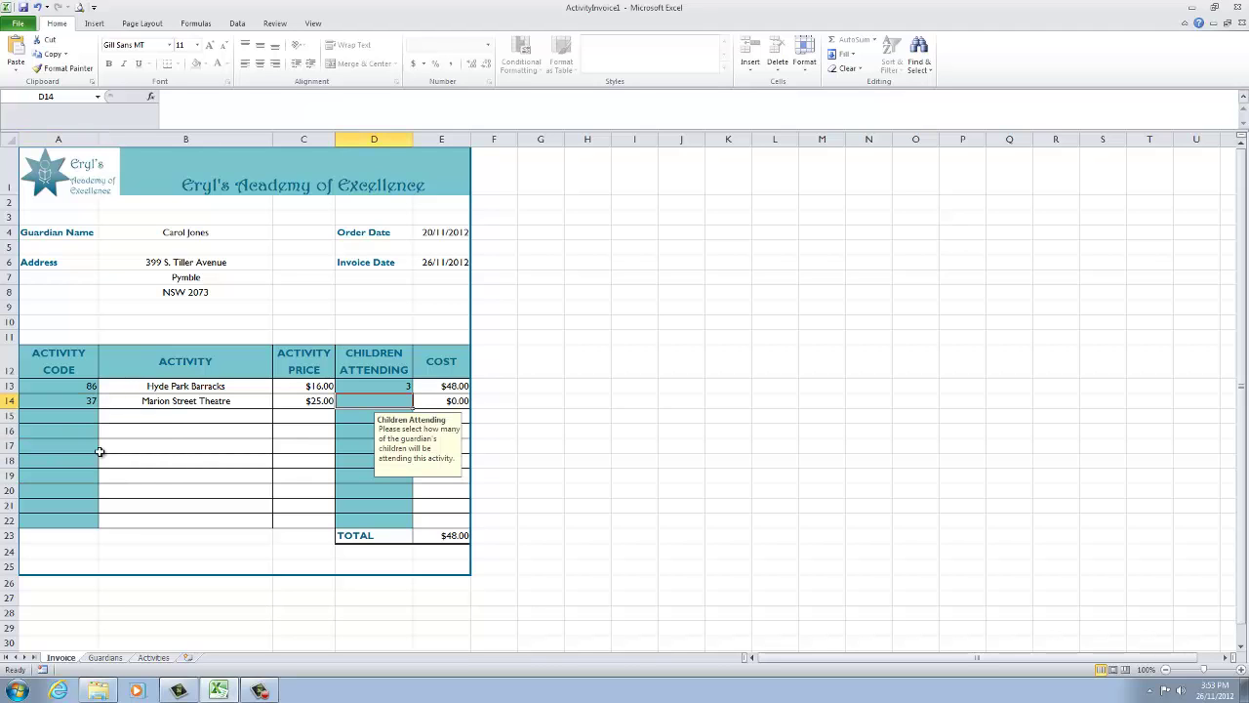
text(2)
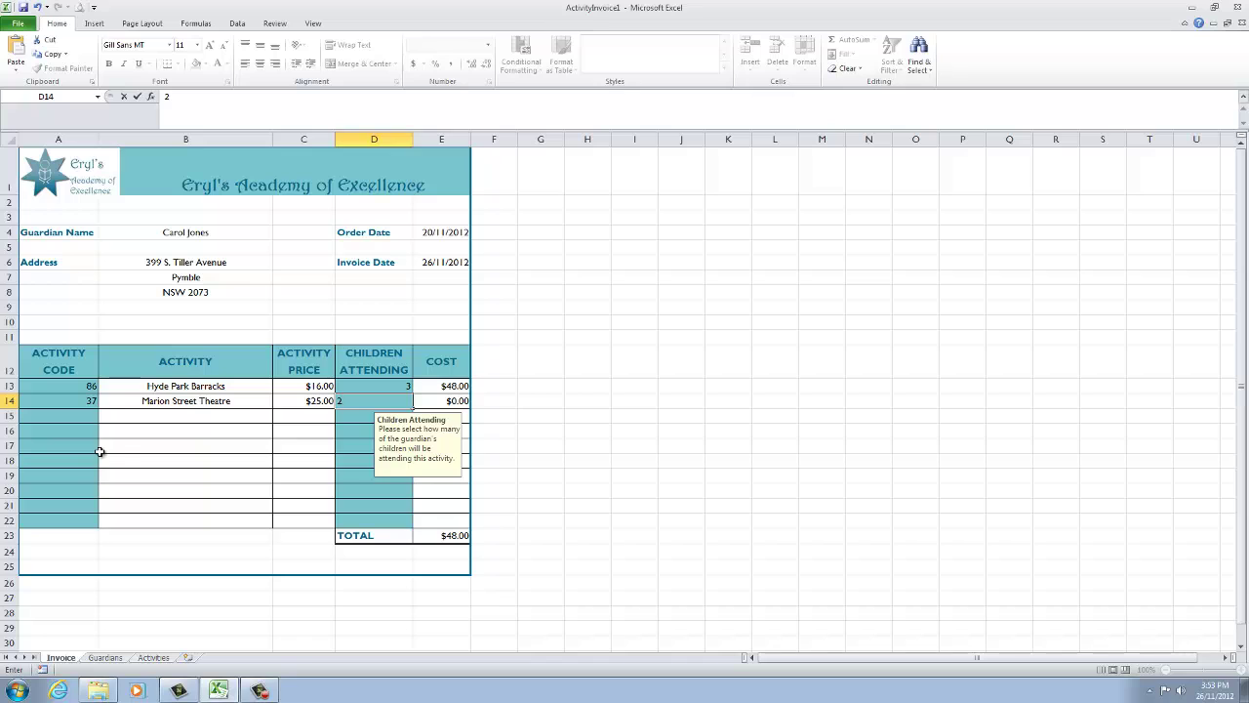
key(Return)
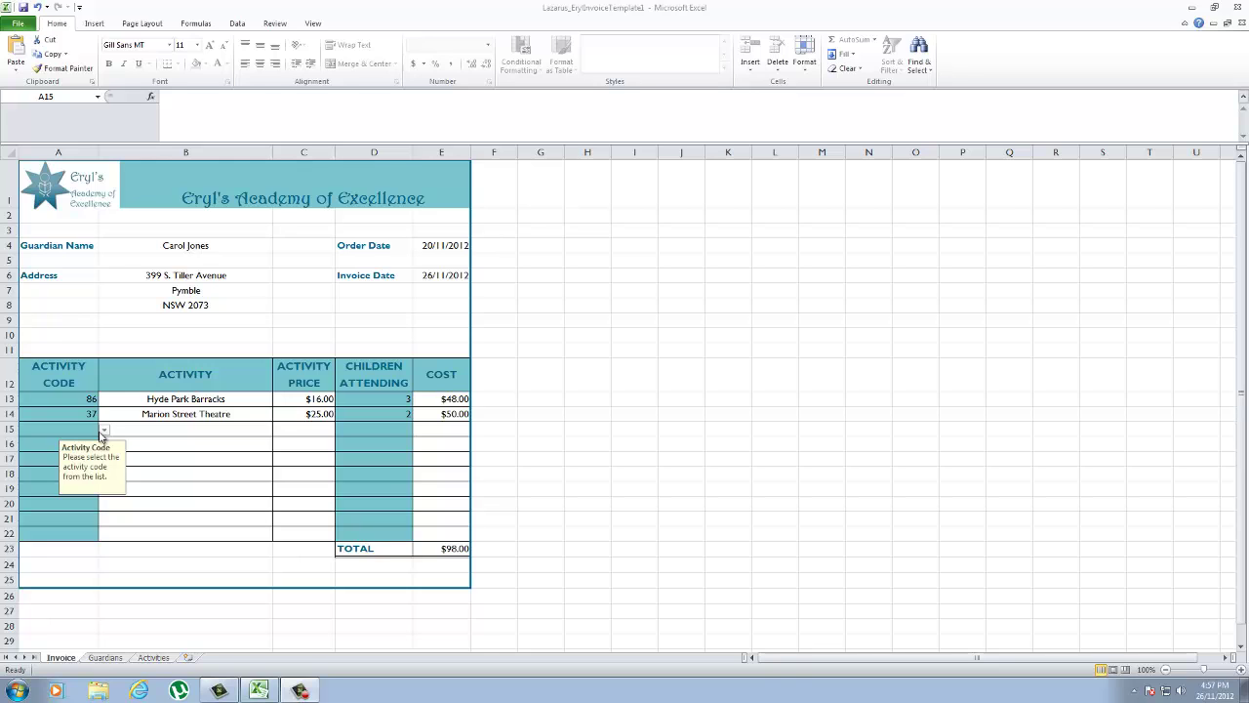
Start Save As and browse to F:\Invoices\Activity\2012\November as the save location.
click(19, 24)
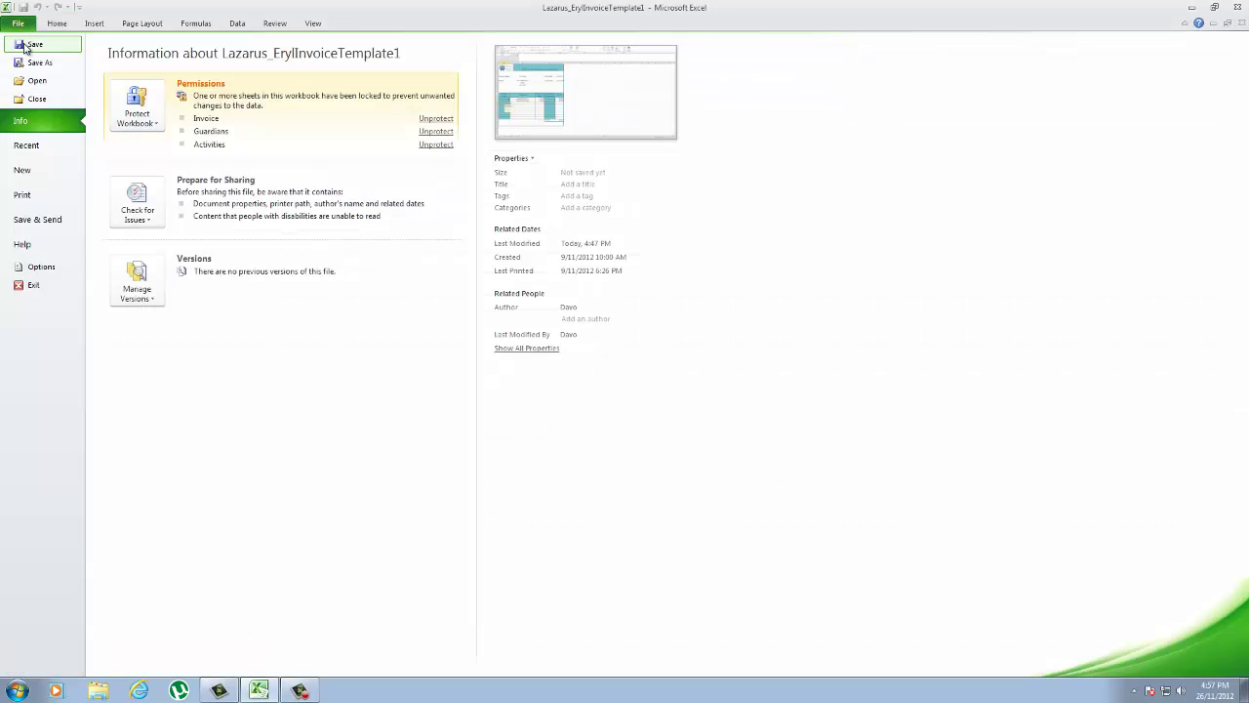
click(29, 45)
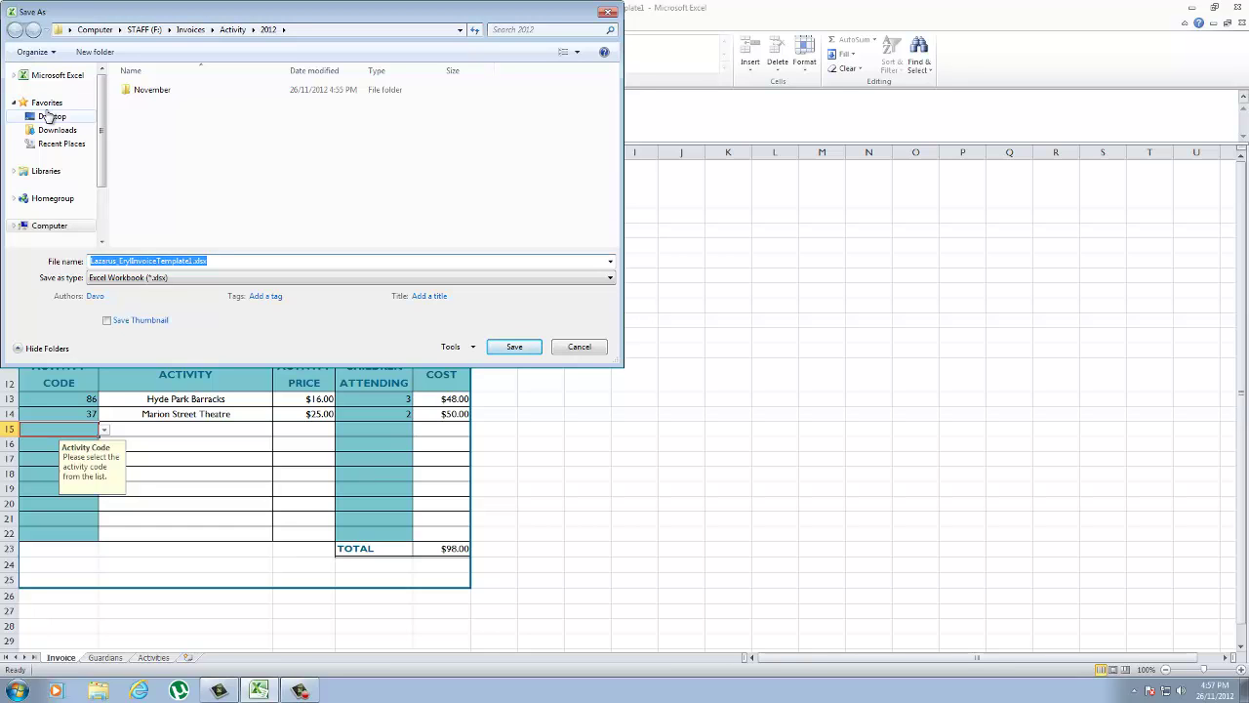
click(48, 116)
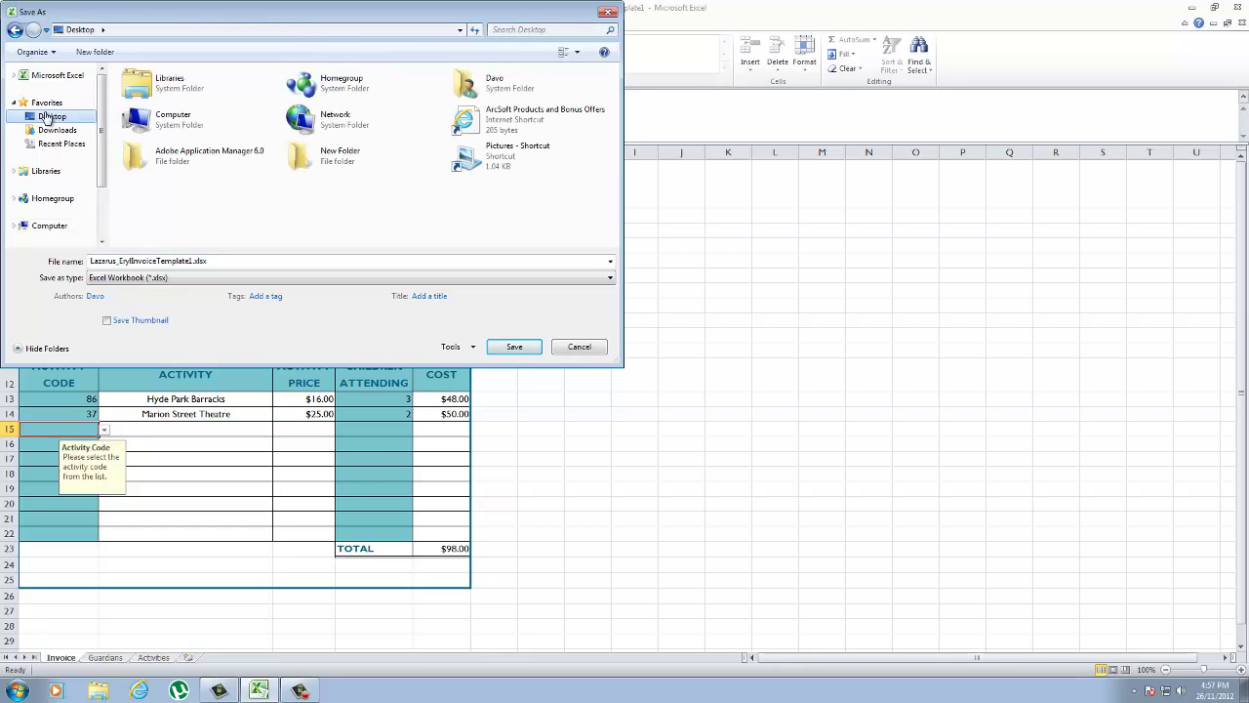
double_click(229, 128)
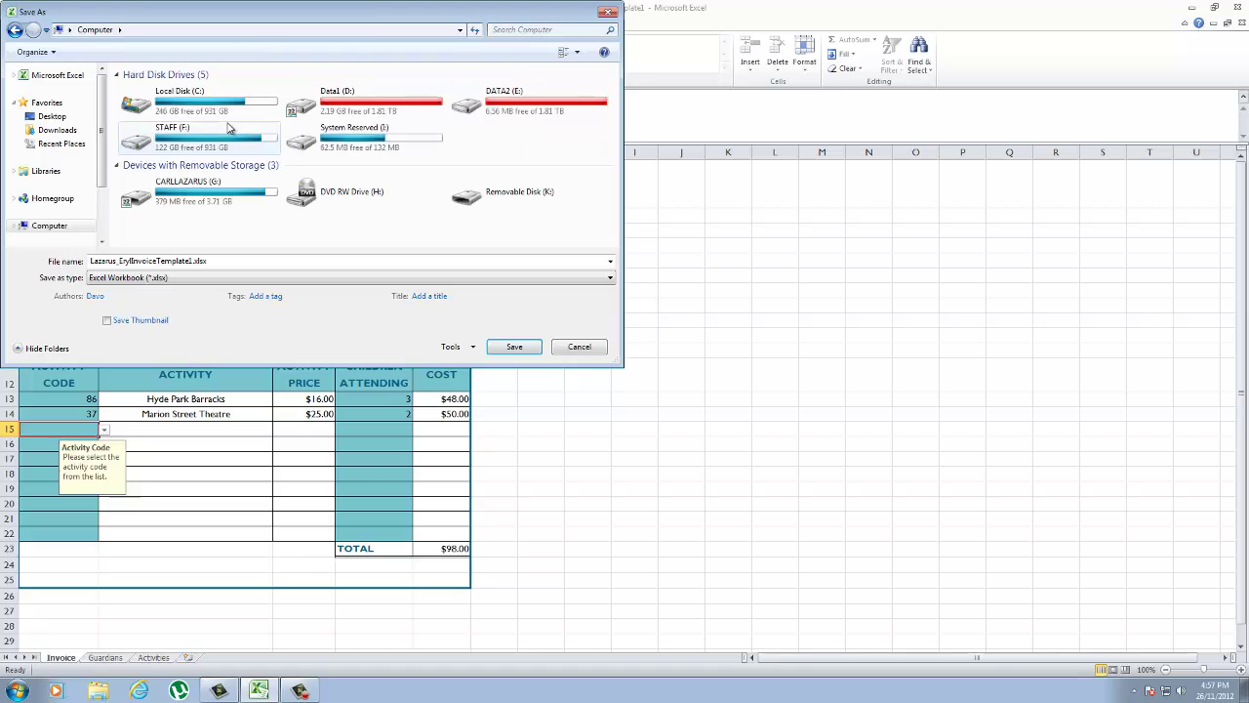
double_click(230, 132)
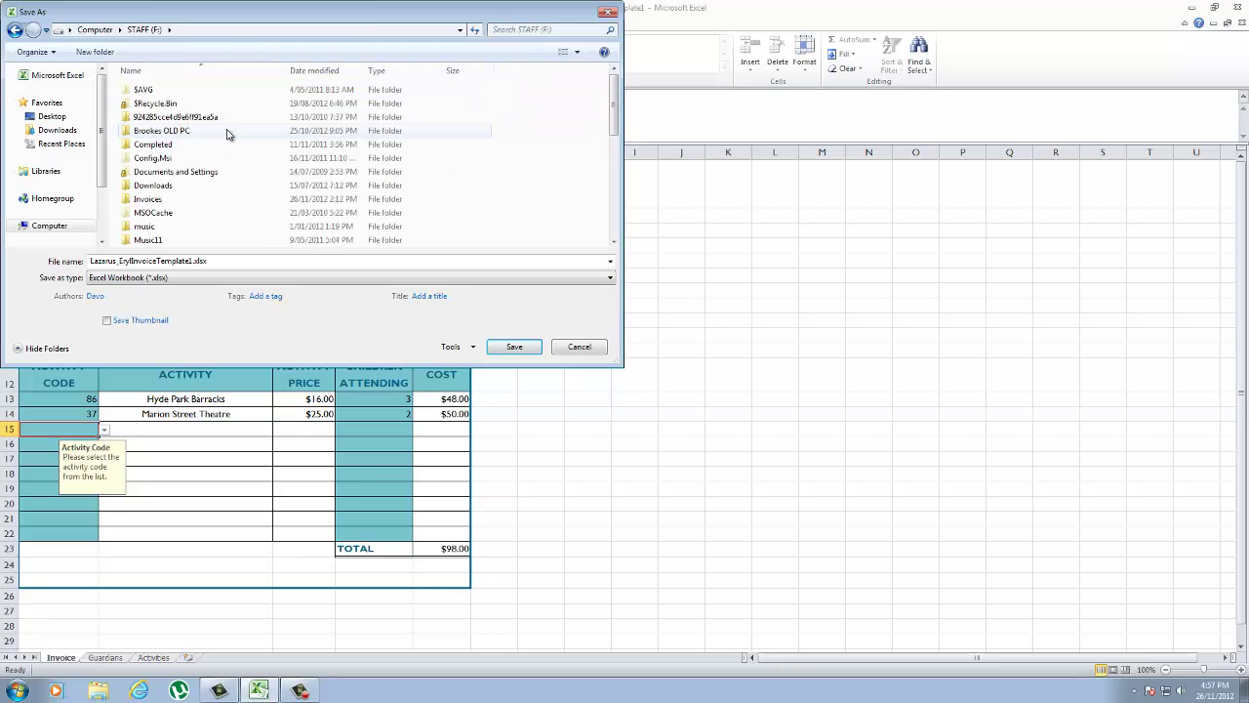
double_click(157, 199)
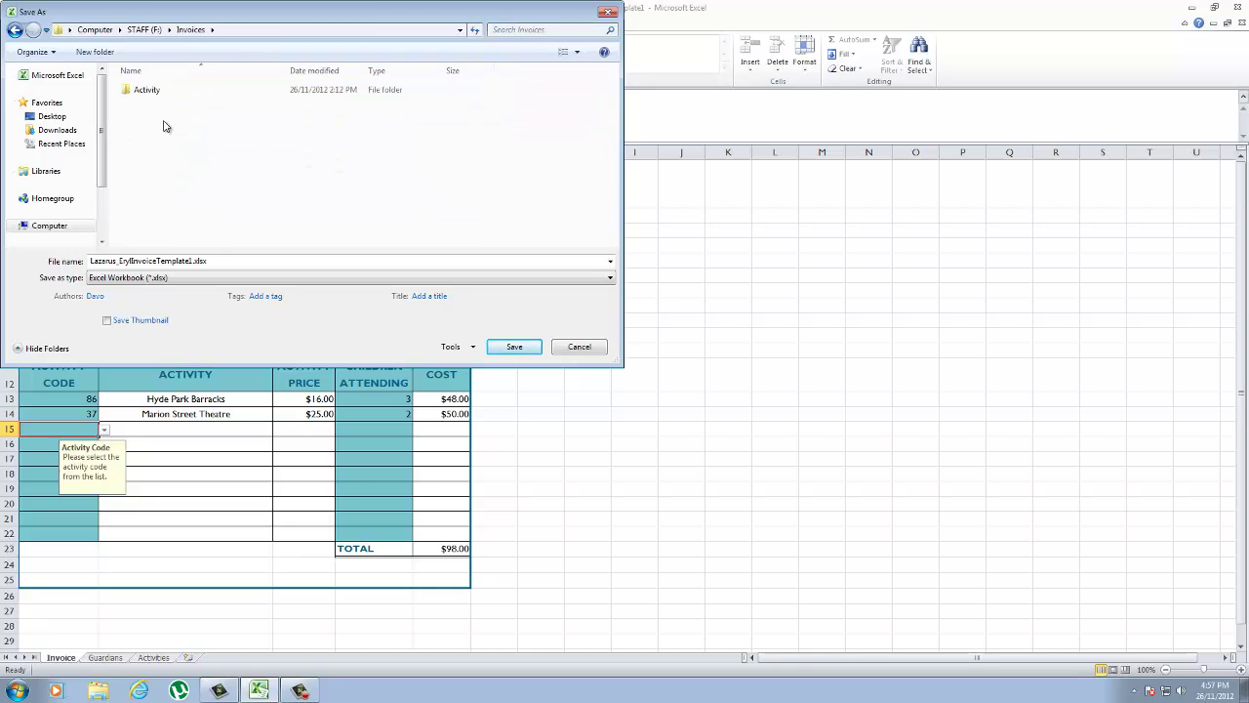
double_click(163, 96)
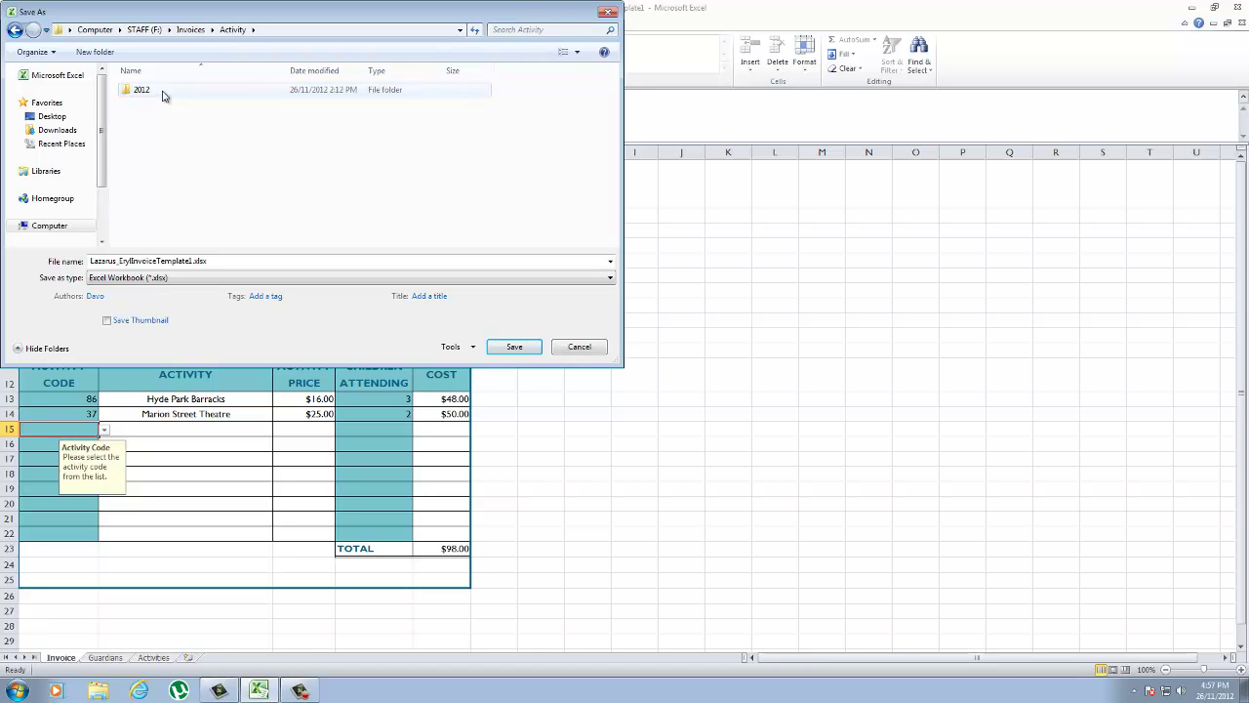
double_click(147, 90)
double_click(152, 90)
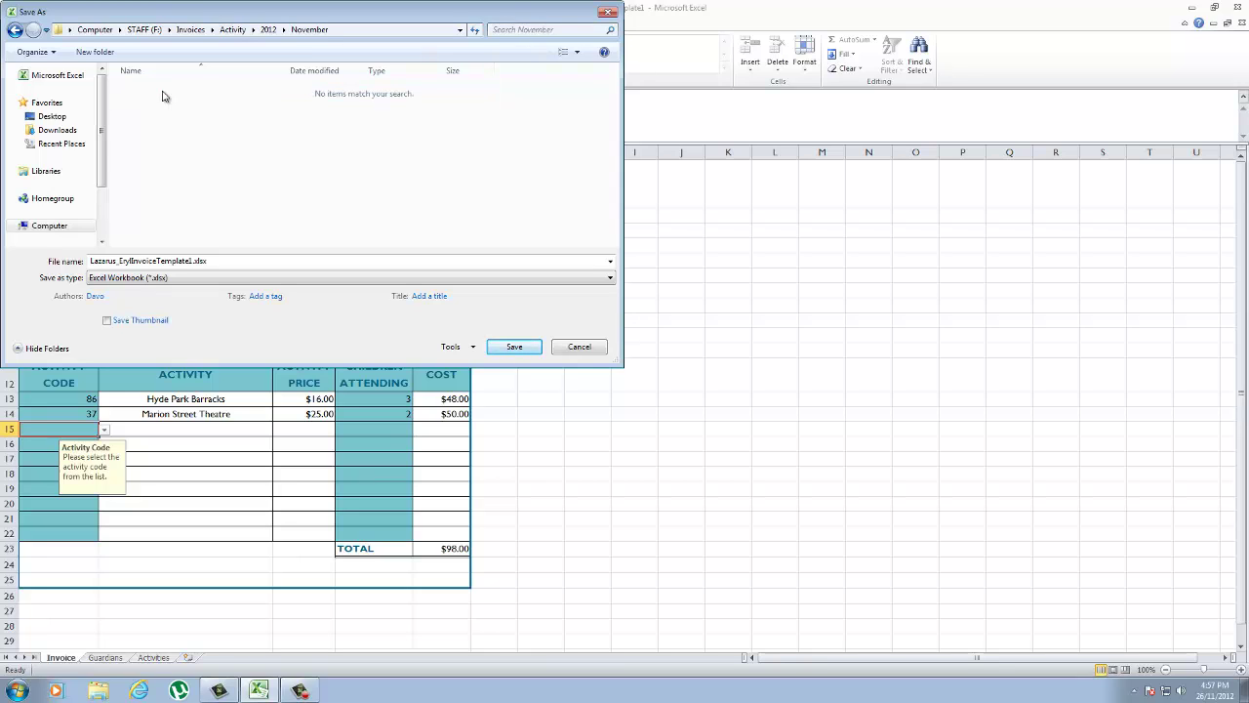
Name the file with the guardian's name plus _26112012 and save it.
double_click(221, 258)
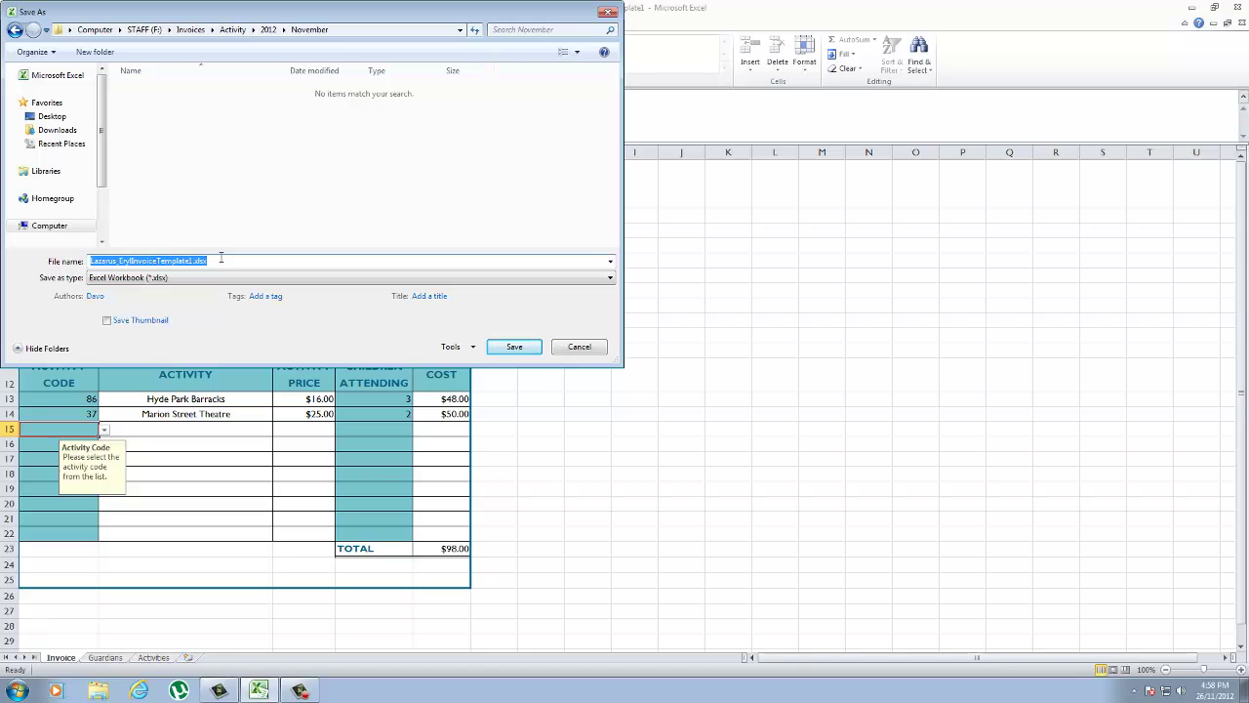
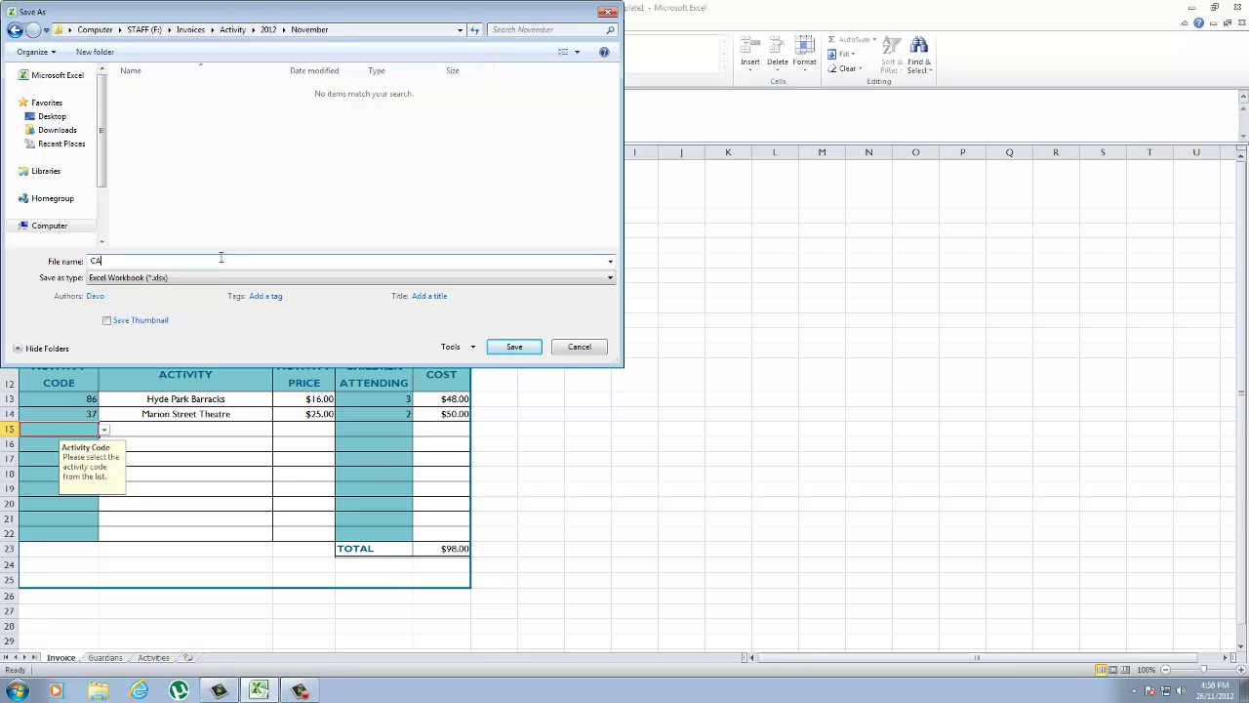
click(509, 349)
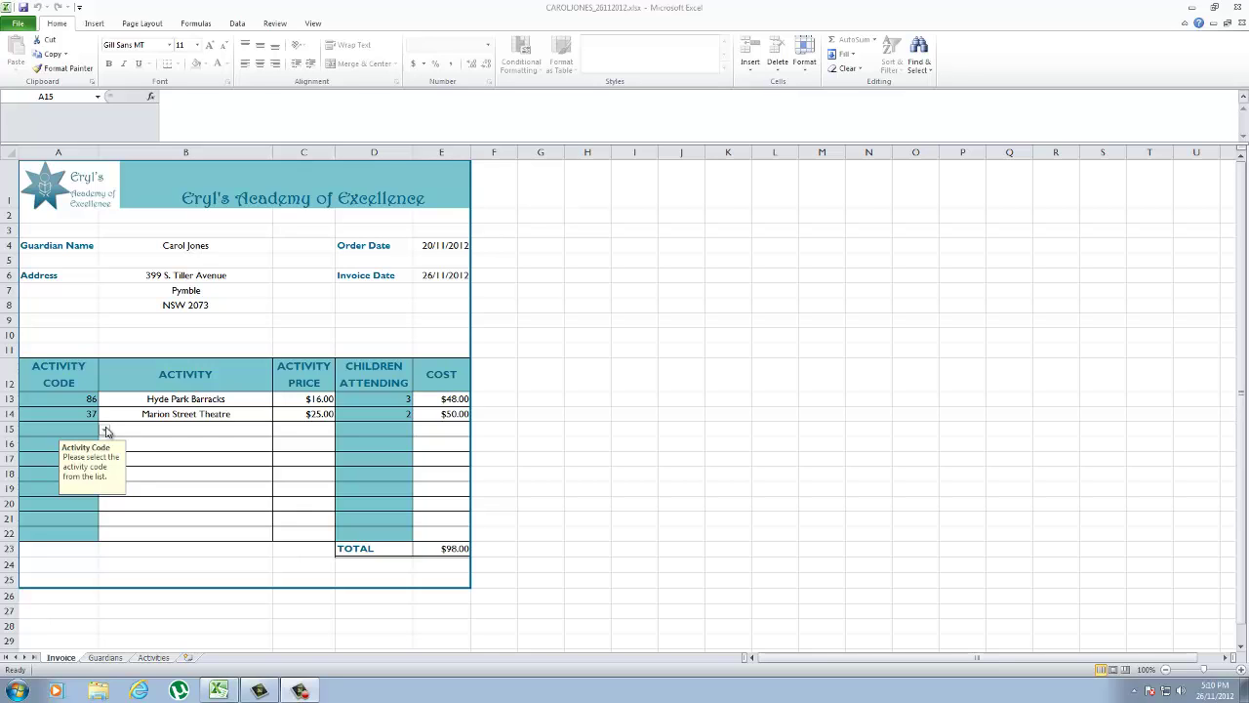
Print the completed invoice with copies kept at 1.
click(17, 25)
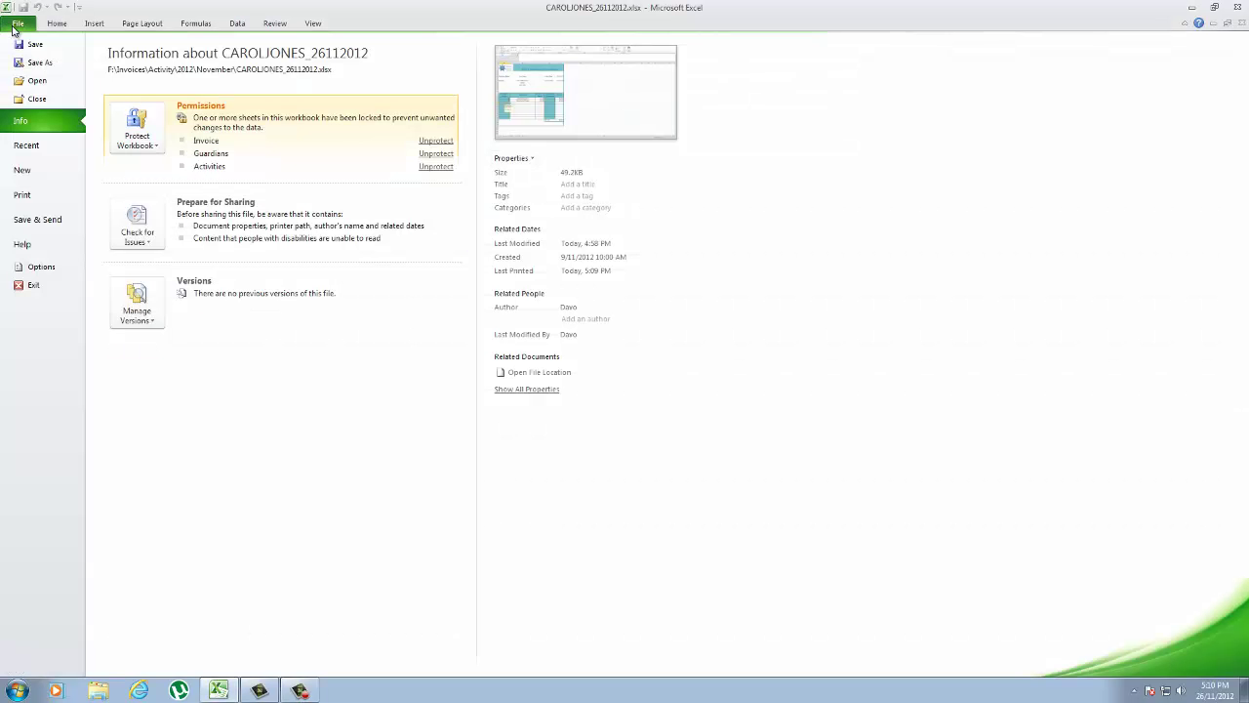
click(22, 194)
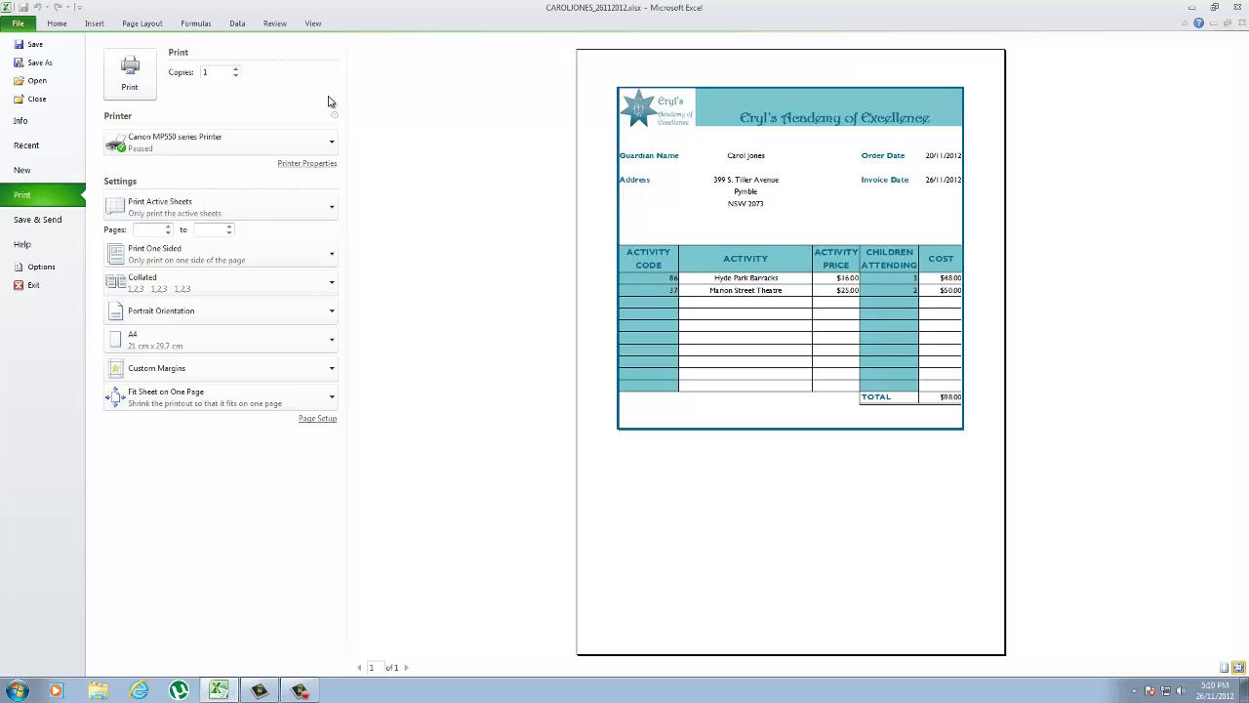
double_click(215, 72)
click(216, 72)
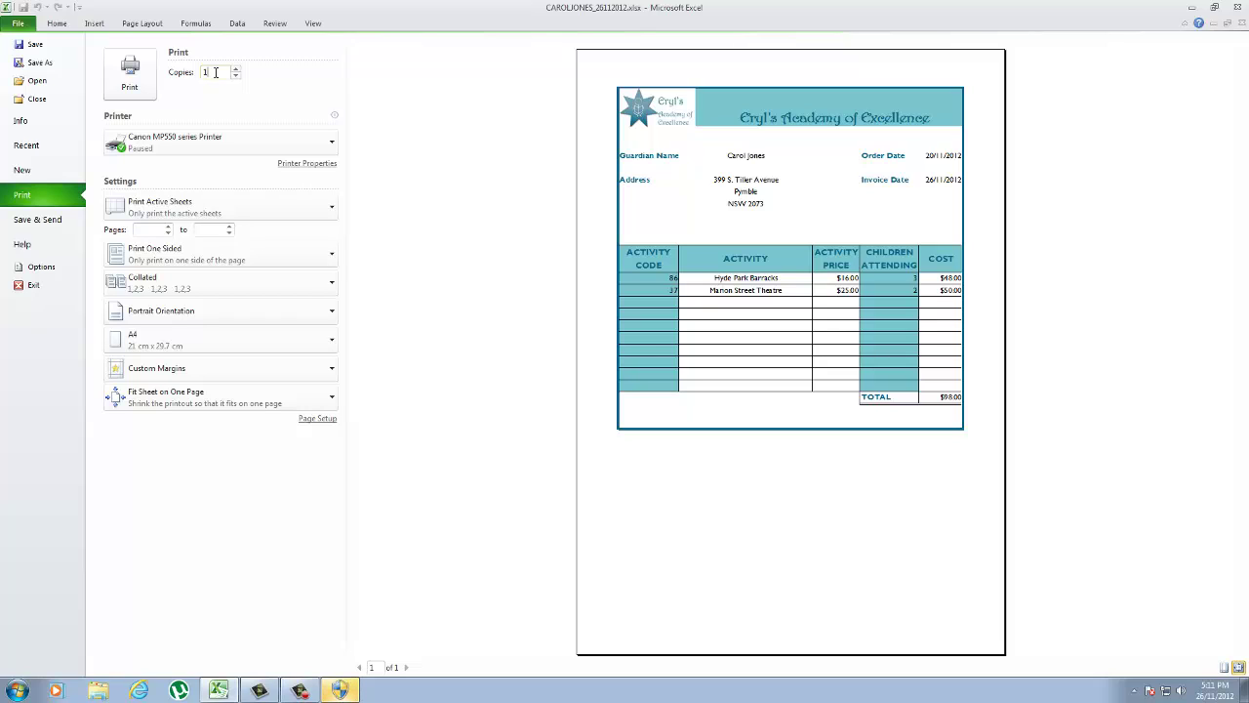
click(134, 81)
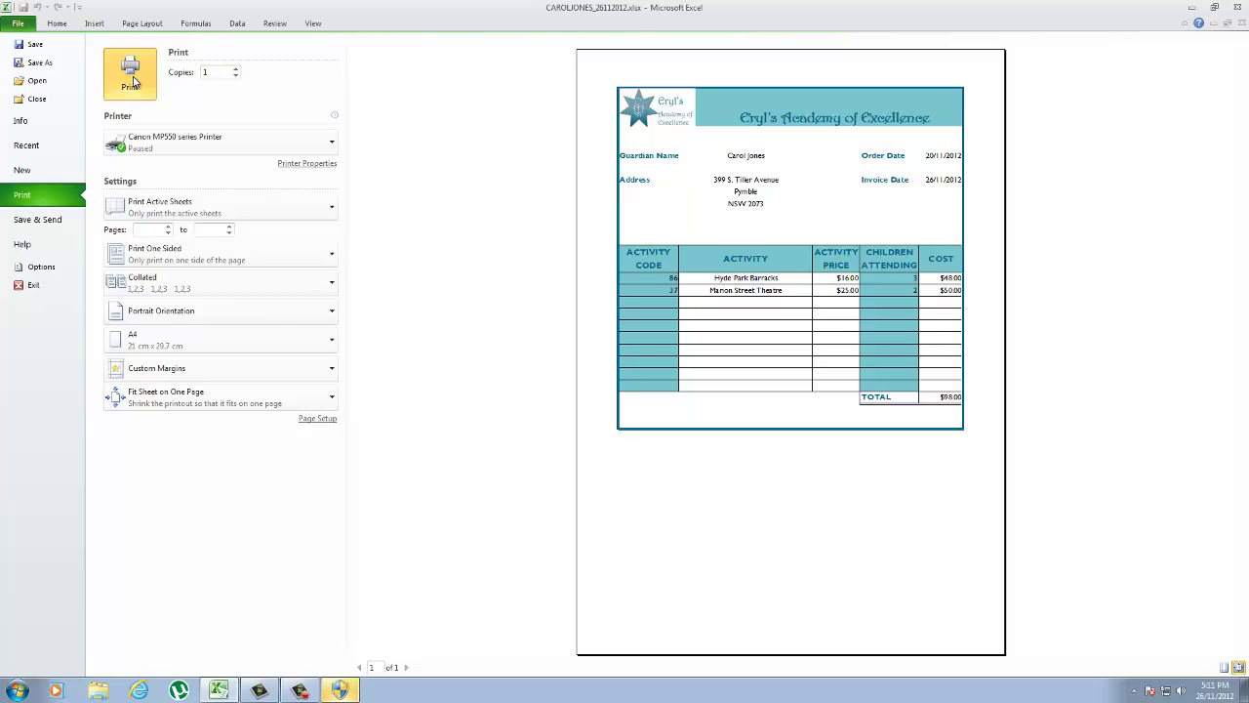